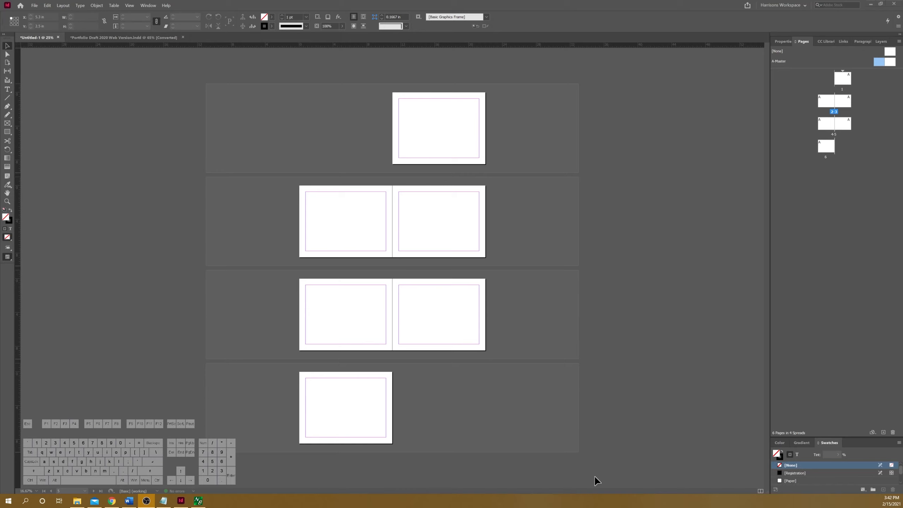
# Step: Open the A-Master spread for editing and select both of its pages
pyautogui.click(822, 161)
pyautogui.doubleClick(880, 63)
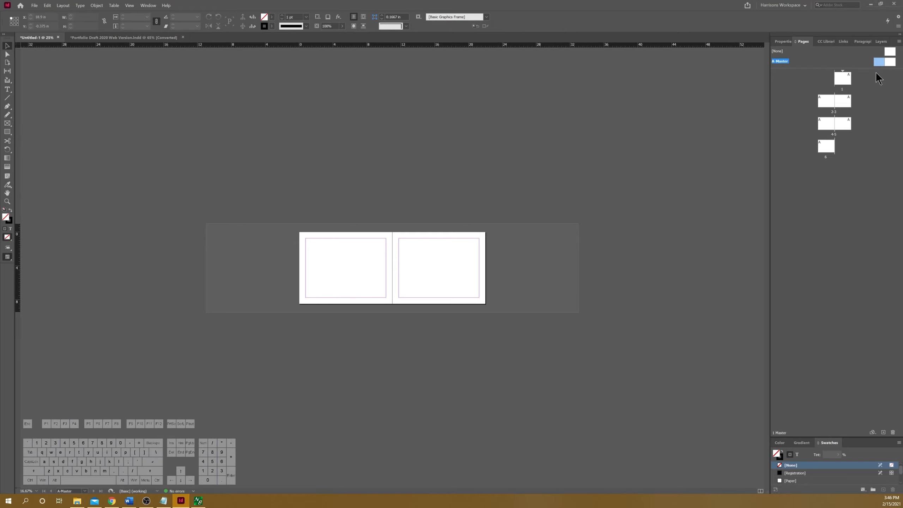
pyautogui.press('shift')
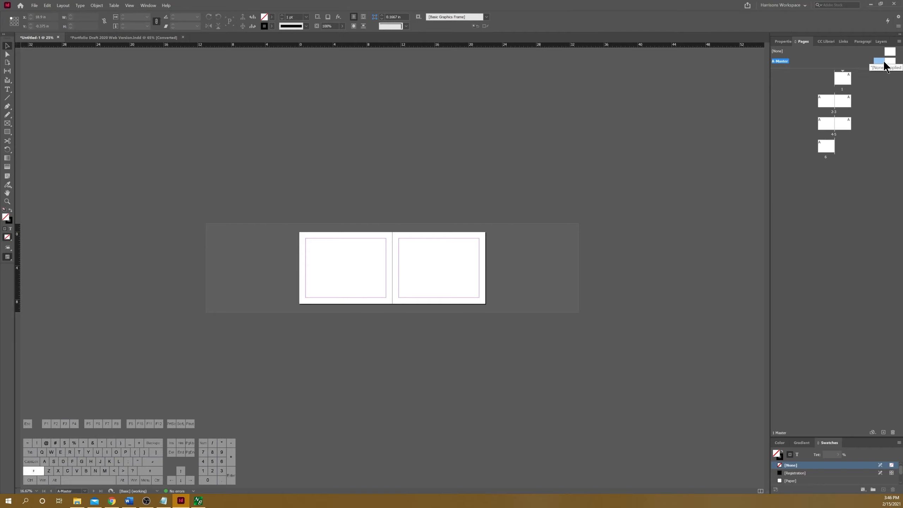
pyautogui.keyDown('shift'); pyautogui.click(888, 64); pyautogui.keyUp('shift')
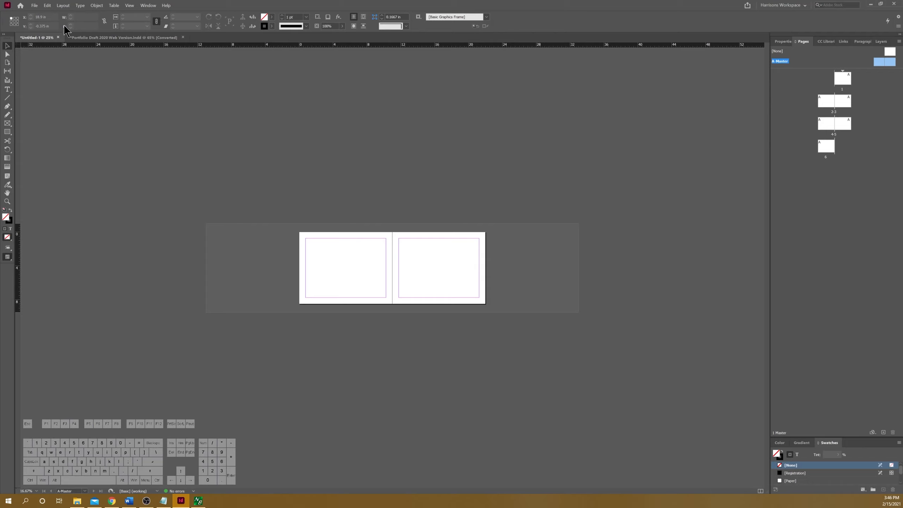
# Step: Set all four margins of the master pages to 0.25 in
pyautogui.click(63, 5)
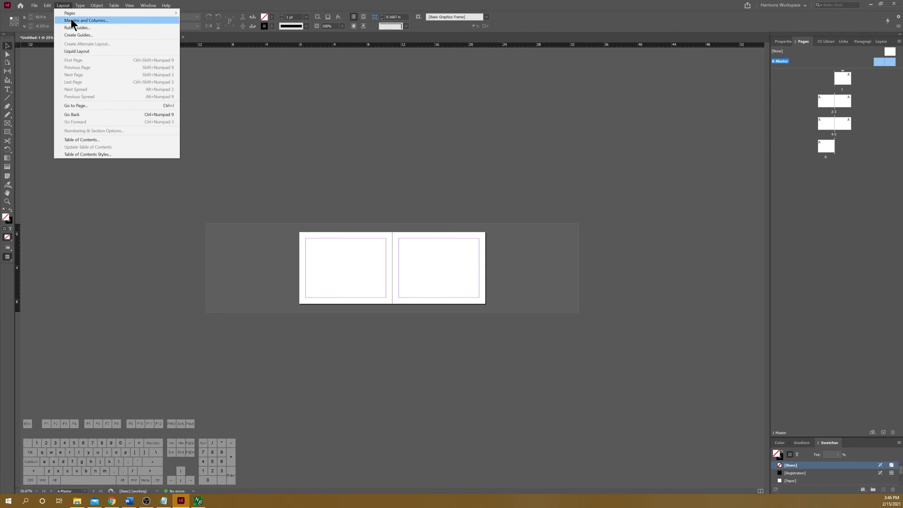
pyautogui.click(71, 20)
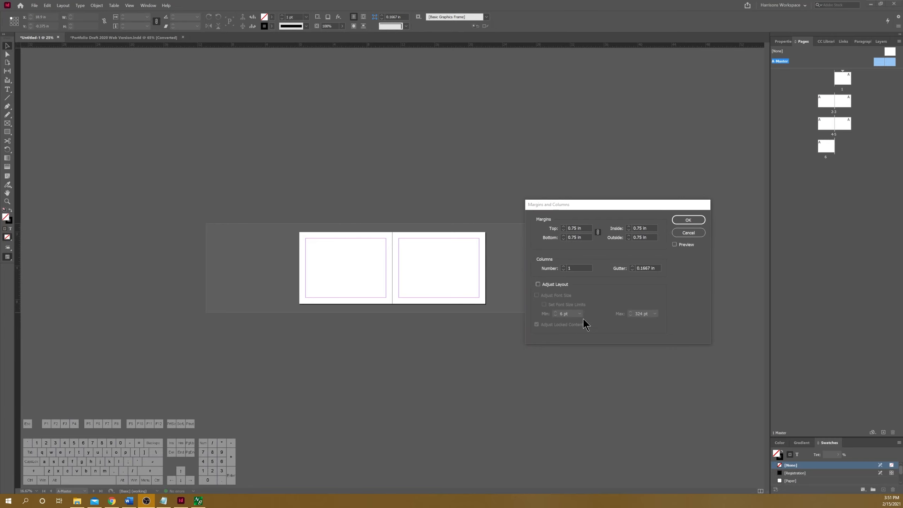
pyautogui.click(575, 228)
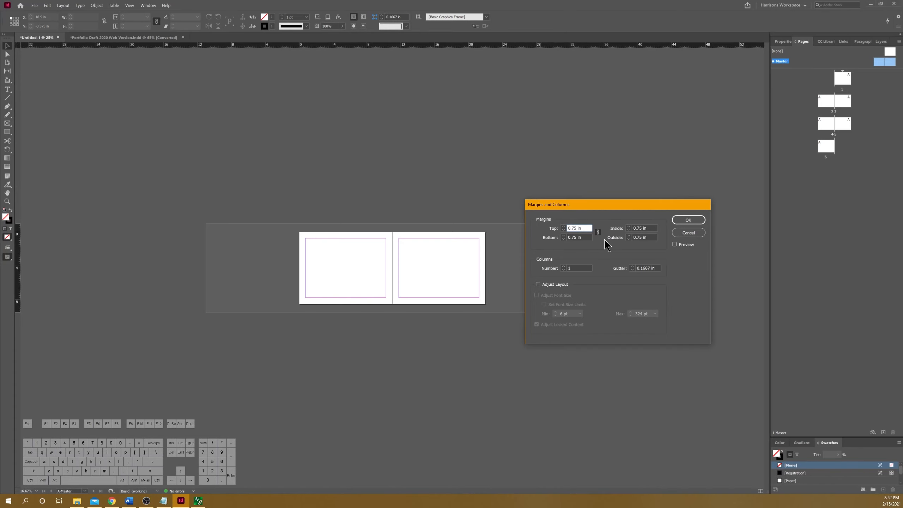
pyautogui.press('BackSpace')
pyautogui.write('2')
pyautogui.press('Tab')
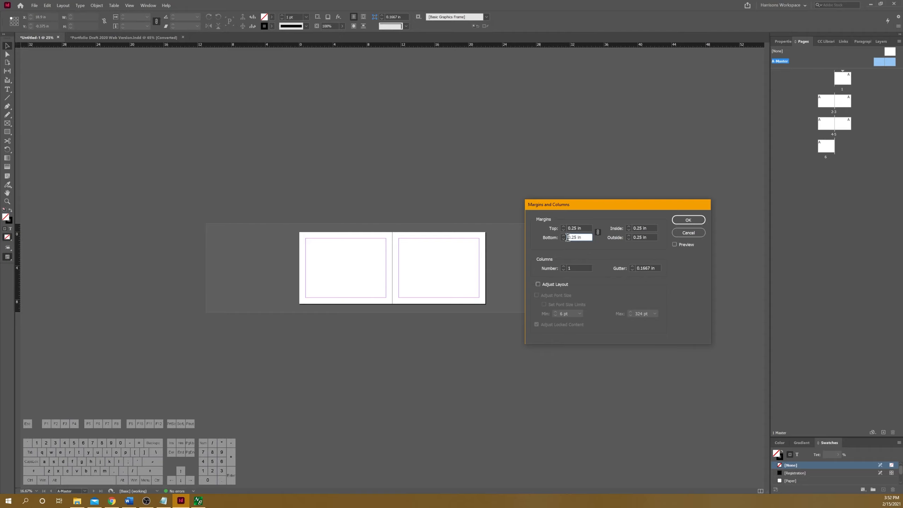
# Step: Unlink the margin values, set the inside margin to 0.5 in and turn on the preview
pyautogui.click(599, 233)
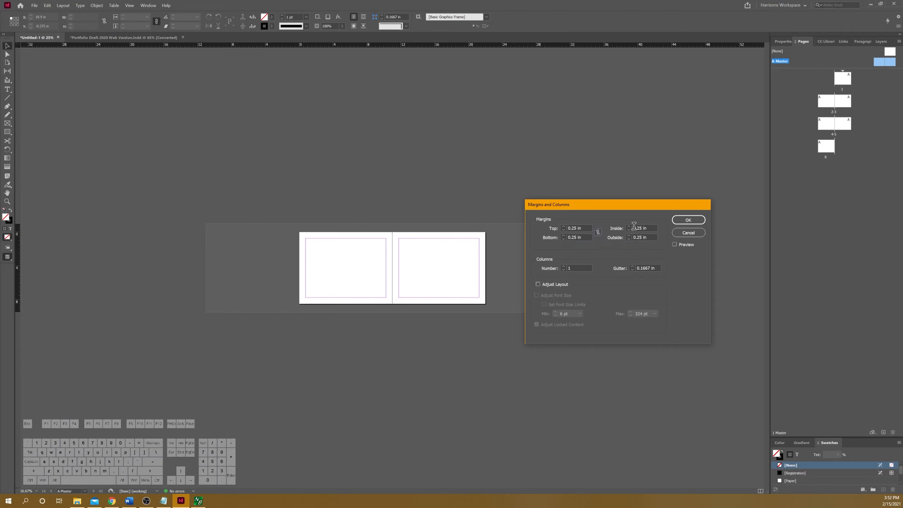
pyautogui.moveTo(639, 227); pyautogui.dragTo(641, 228)
pyautogui.press('Left')
pyautogui.press('BackSpace')
pyautogui.click(675, 244)
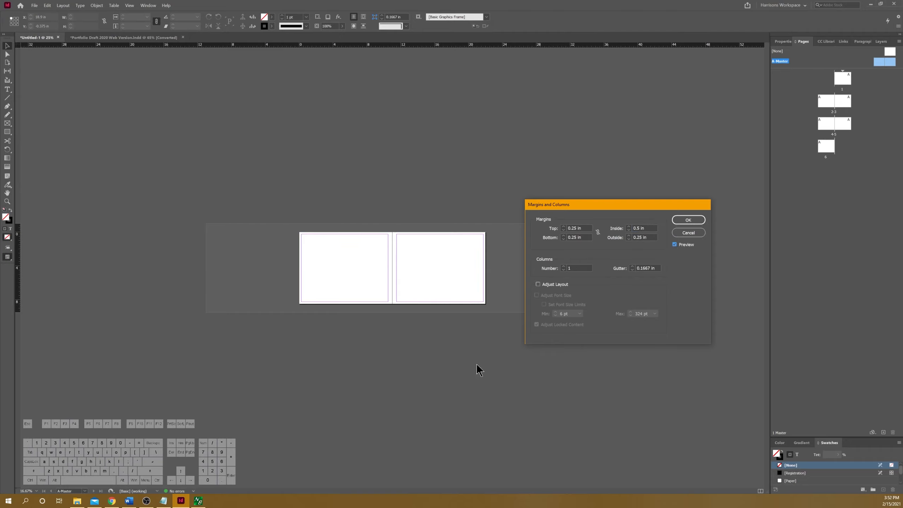
# Step: Divide the master pages into 2 columns with a 0.25 in gutter and apply the margin and column settings
pyautogui.click(563, 267)
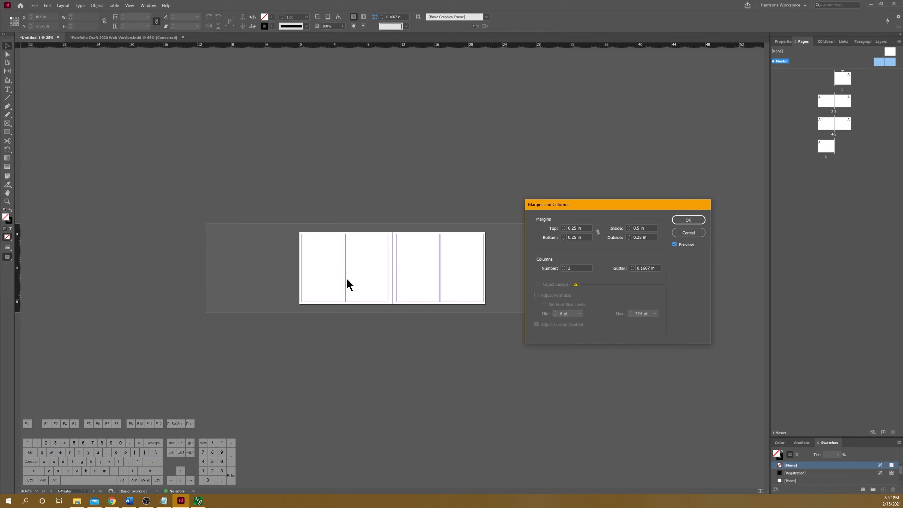
pyautogui.click(643, 267)
pyautogui.press('Right')
pyautogui.press('Right')
pyautogui.press('BackSpace')
pyautogui.press('BackSpace')
pyautogui.press('BackSpace')
pyautogui.press('BackSpace')
pyautogui.write('25')
pyautogui.click(683, 218)
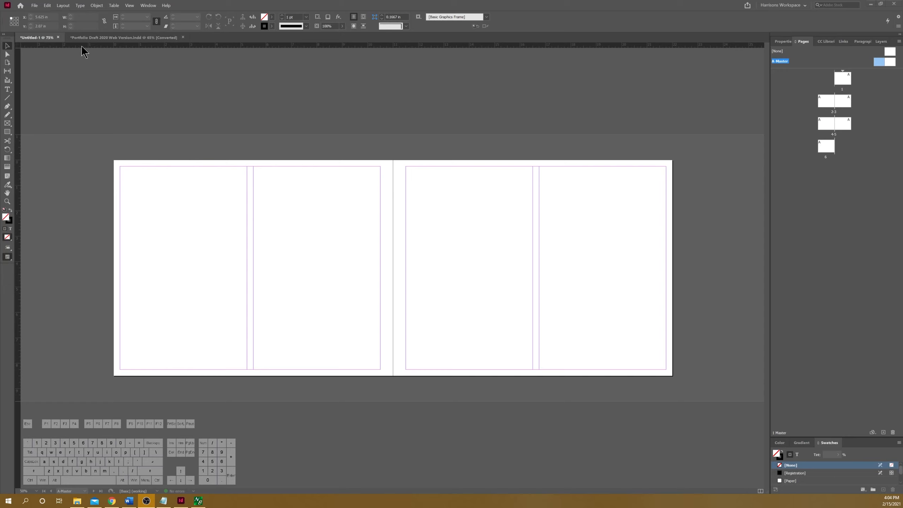
# Step: Create guides for 3 rows with a 0.25 in gutter on the master spread, fitted to the margins
pyautogui.click(63, 6)
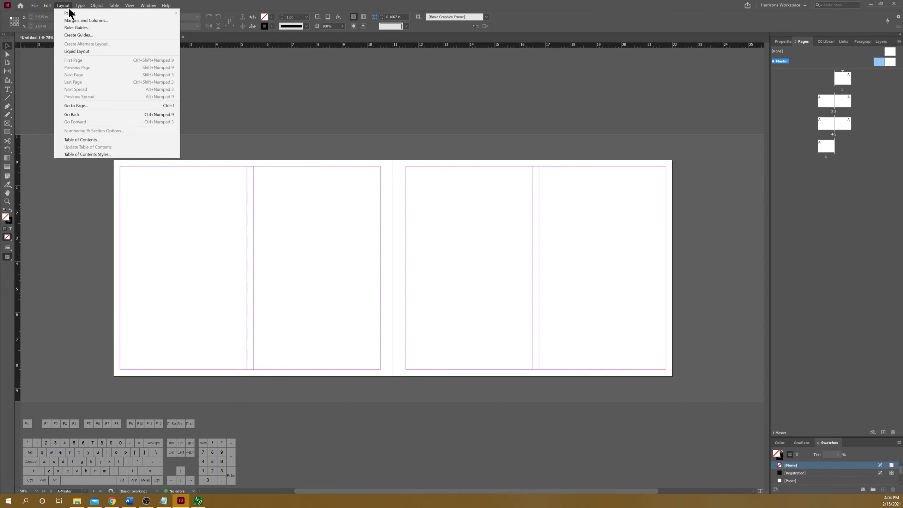
pyautogui.click(83, 34)
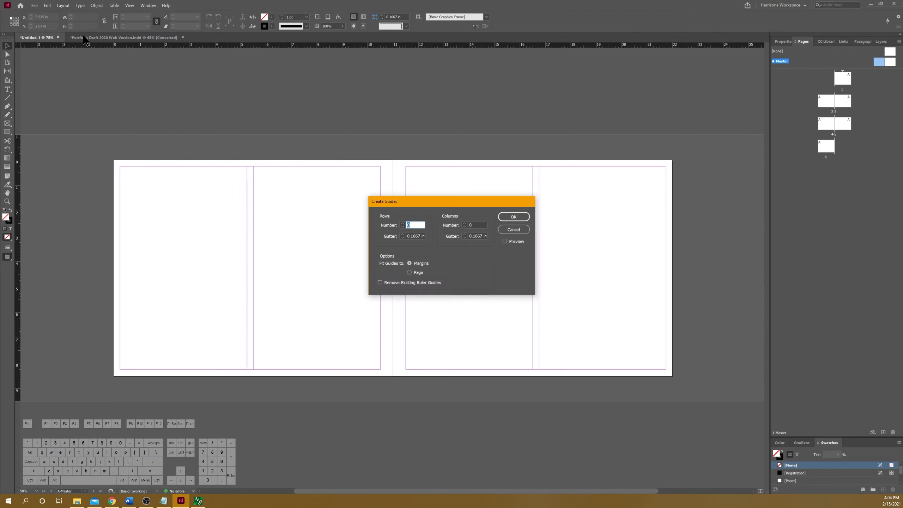
pyautogui.click(403, 223)
pyautogui.click(414, 237)
pyautogui.press('Right')
pyautogui.press('Right')
pyautogui.press('BackSpace')
pyautogui.press('BackSpace')
pyautogui.press('BackSpace')
pyautogui.press('BackSpace')
pyautogui.write('25')
pyautogui.click(409, 272)
pyautogui.click(505, 242)
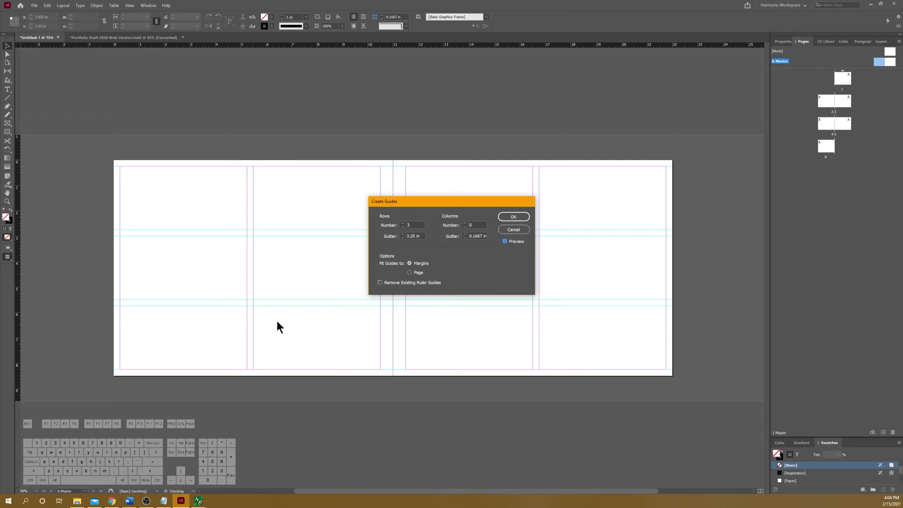
pyautogui.click(512, 216)
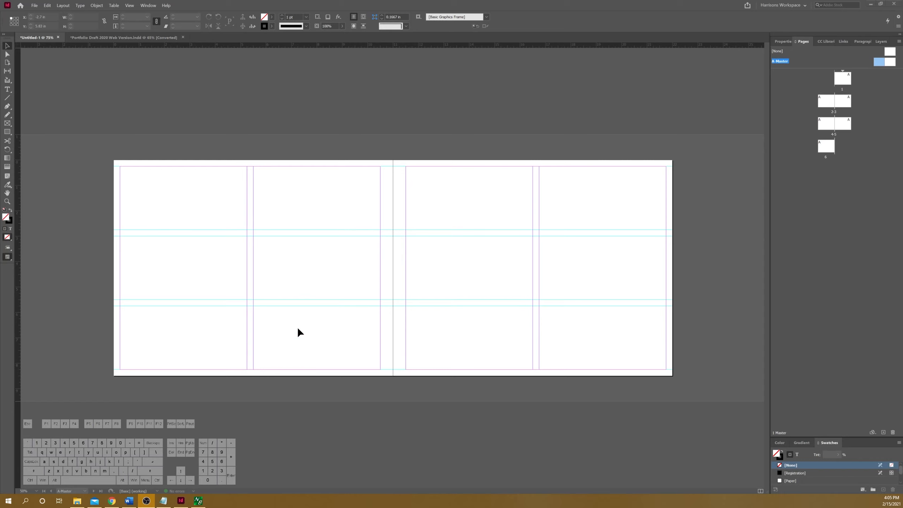
# Step: Set the document grid's horizontal gridline spacing to 0.5 in in the grid preferences
pyautogui.click(46, 5)
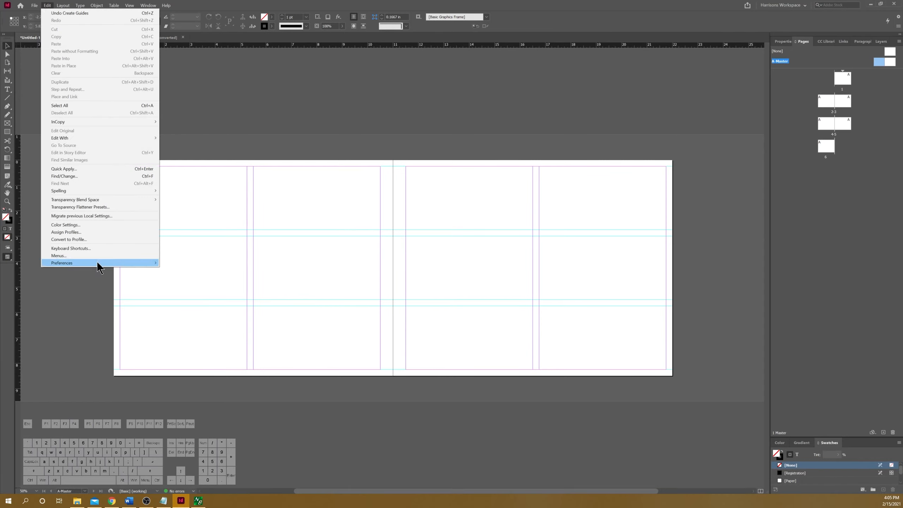
pyautogui.moveTo(97, 263)
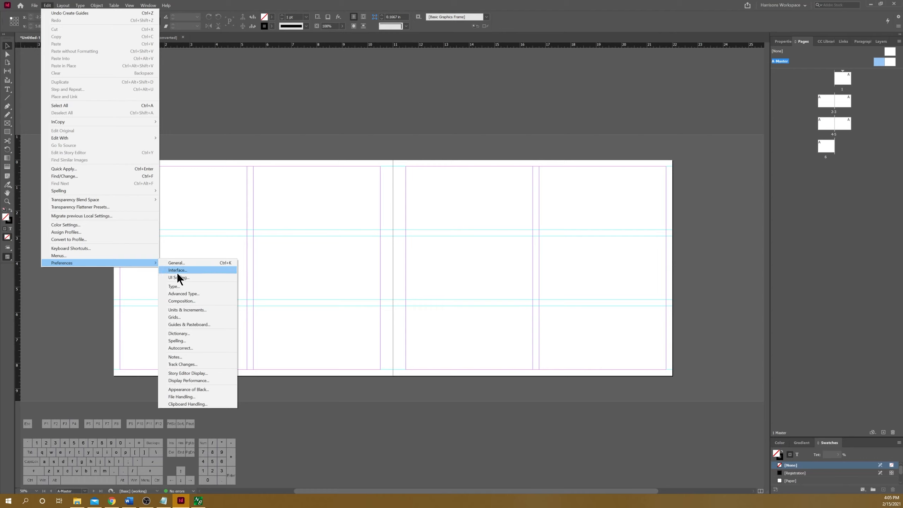
pyautogui.click(198, 316)
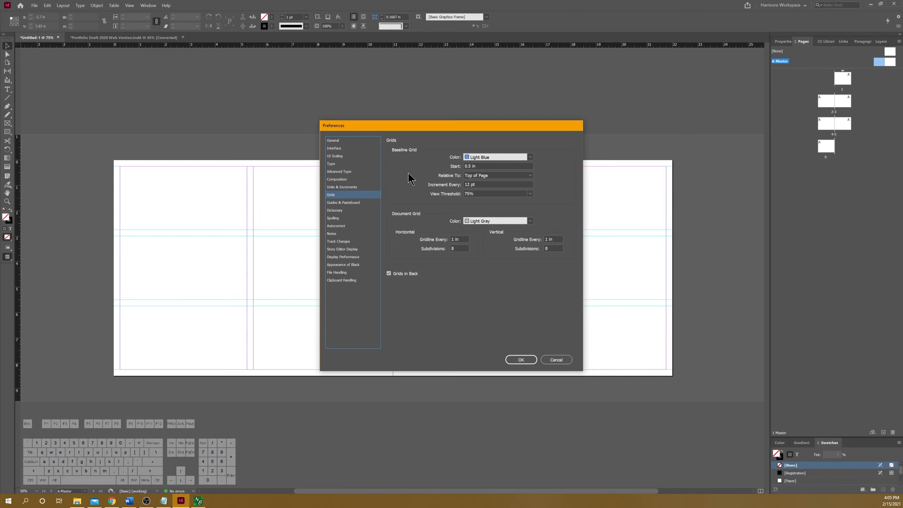
pyautogui.click(530, 221)
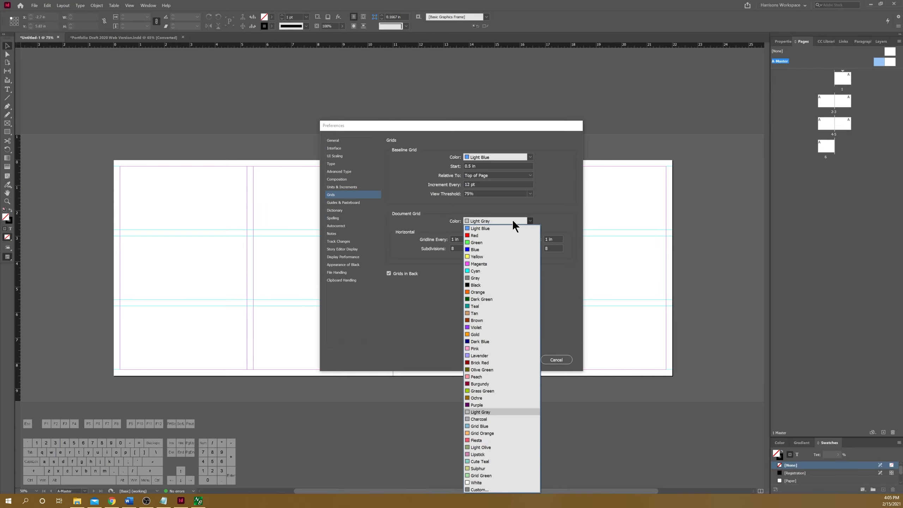
pyautogui.click(512, 219)
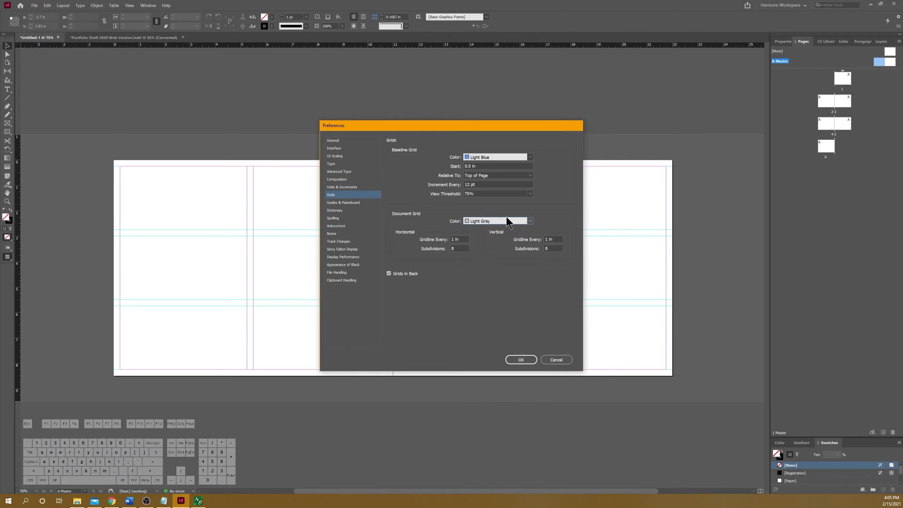
pyautogui.click(453, 239)
pyautogui.press('BackSpace')
pyautogui.write('.5')
# Step: Set the vertical gridline spacing to 0.5 in, turn off Grids in Back and apply the preferences
pyautogui.click(549, 239)
pyautogui.press('Left')
pyautogui.press('BackSpace')
pyautogui.write('.5')
pyautogui.click(390, 277)
pyautogui.click(525, 359)
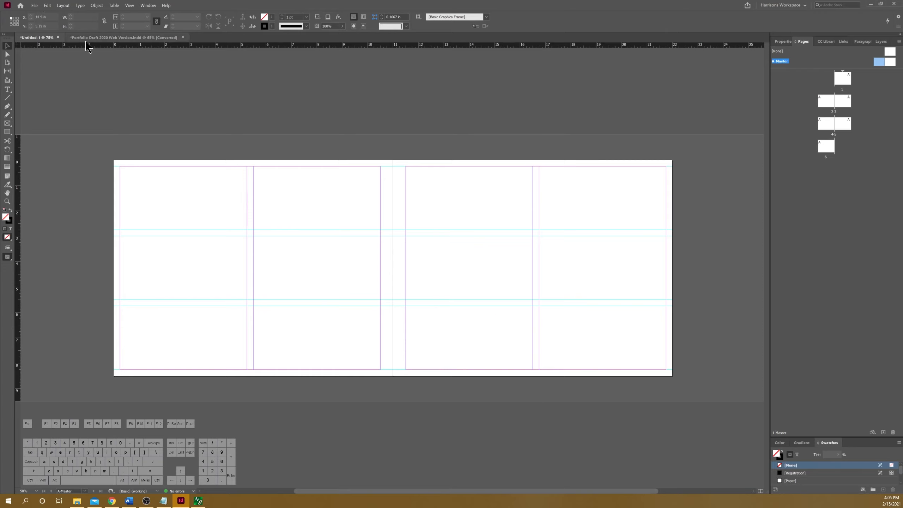
# Step: Show the document grid and inspect its spacing on the master spread
pyautogui.click(128, 6)
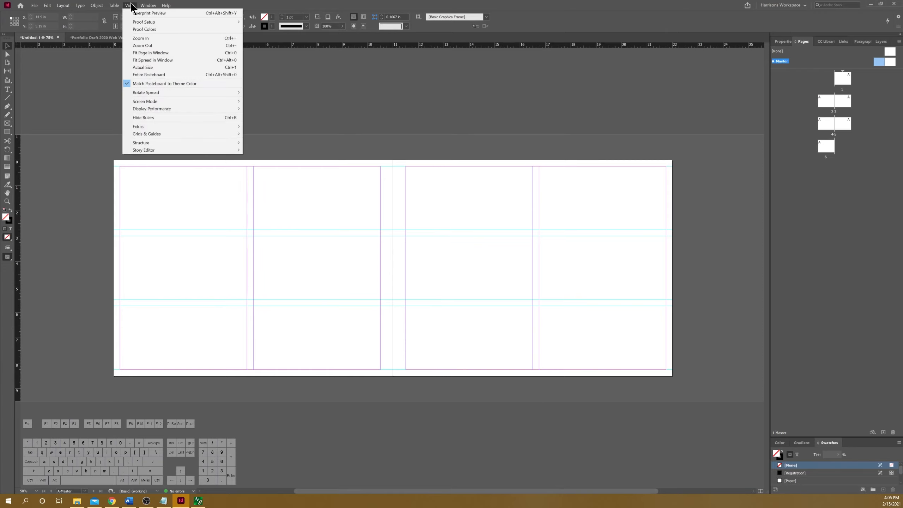
pyautogui.moveTo(164, 134)
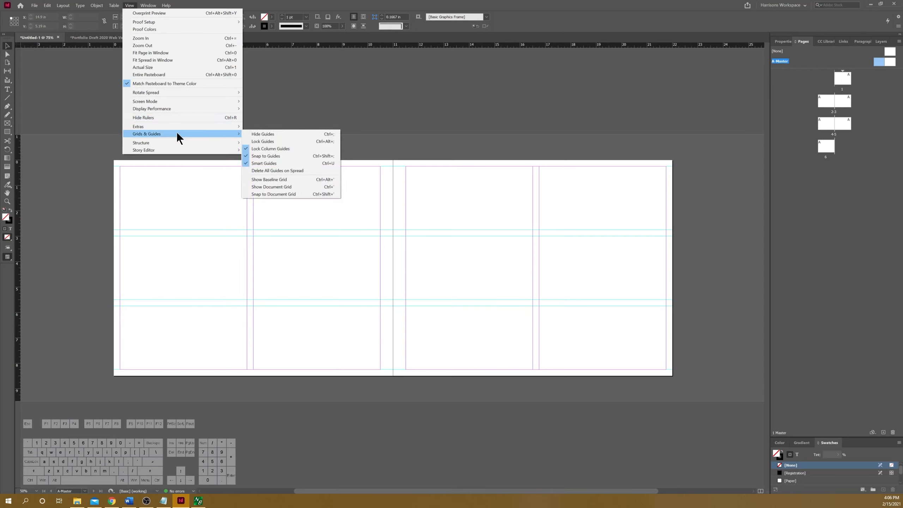
pyautogui.click(314, 192)
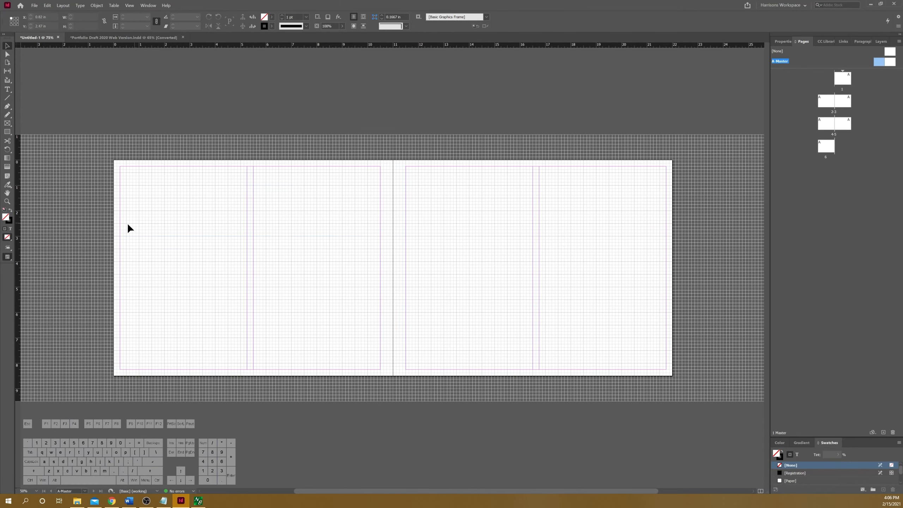
pyautogui.keyDown('alt'); pyautogui.scroll(2, 268, 192); pyautogui.keyUp('alt')
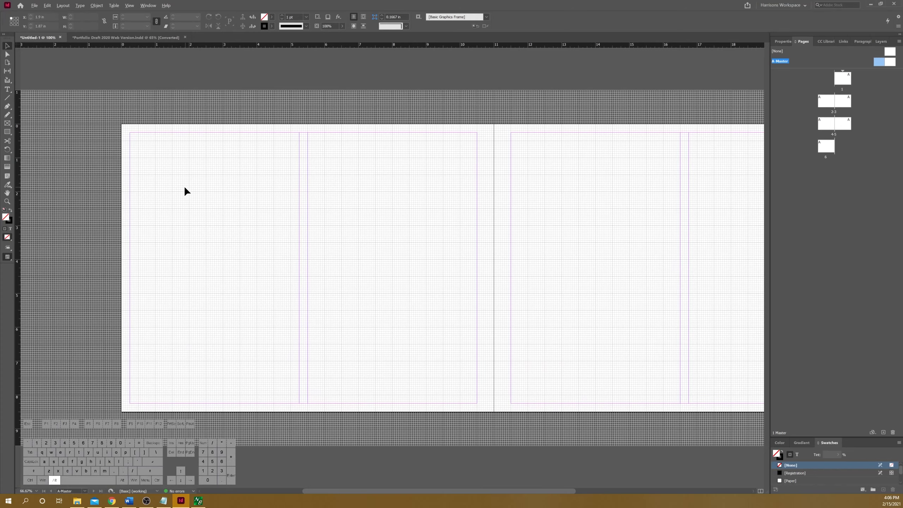
pyautogui.keyDown('alt'); pyautogui.scroll(-1, 185, 188); pyautogui.keyUp('alt')
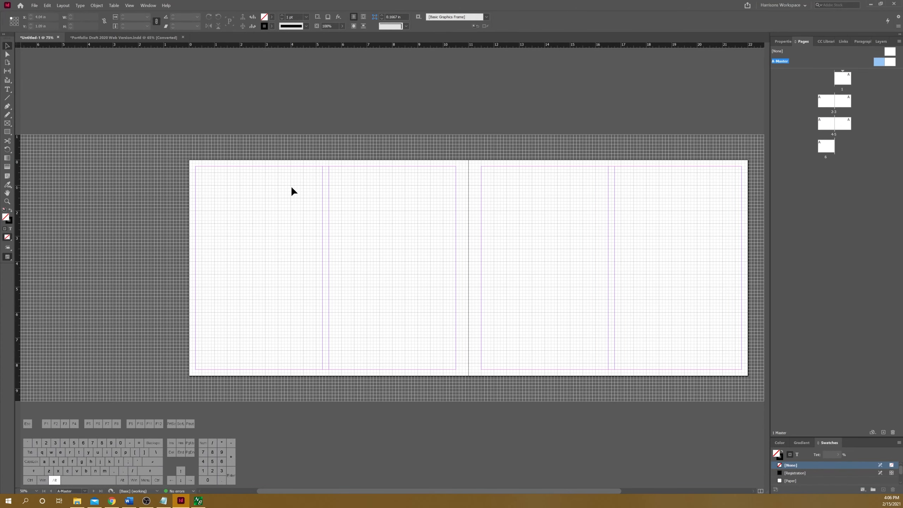
pyautogui.keyDown('alt'); pyautogui.scroll(1, 292, 189); pyautogui.keyUp('alt')
pyautogui.keyDown('alt'); pyautogui.scroll(-1, 159, 162); pyautogui.keyUp('alt')
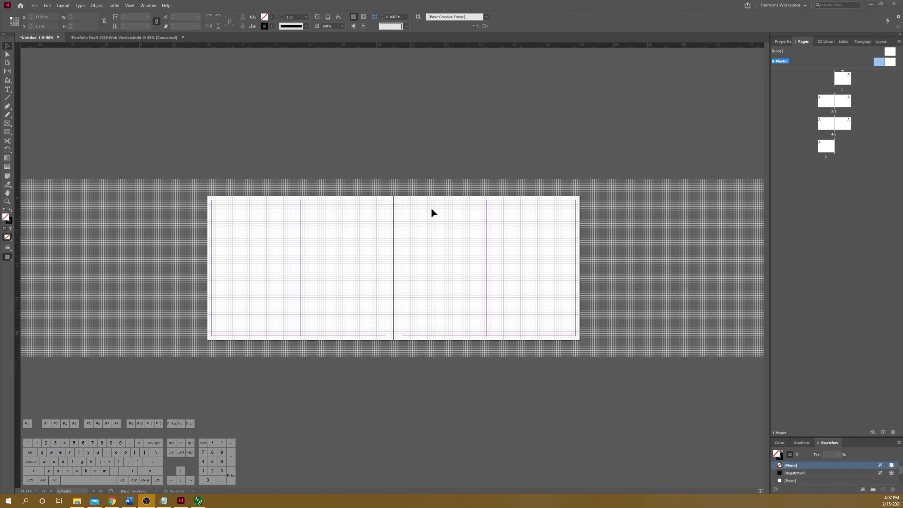
# Step: Hide the document grid so only the margins, columns and row guides are displayed
pyautogui.click(130, 5)
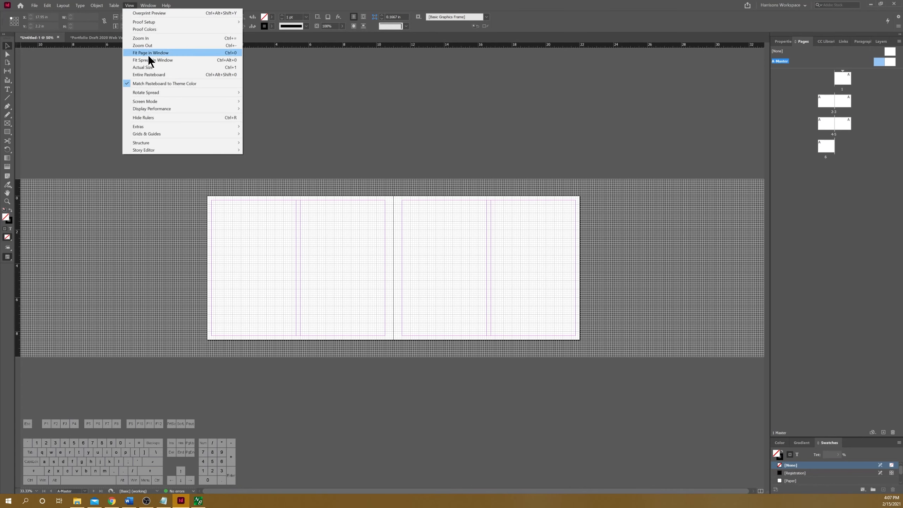
pyautogui.moveTo(169, 136)
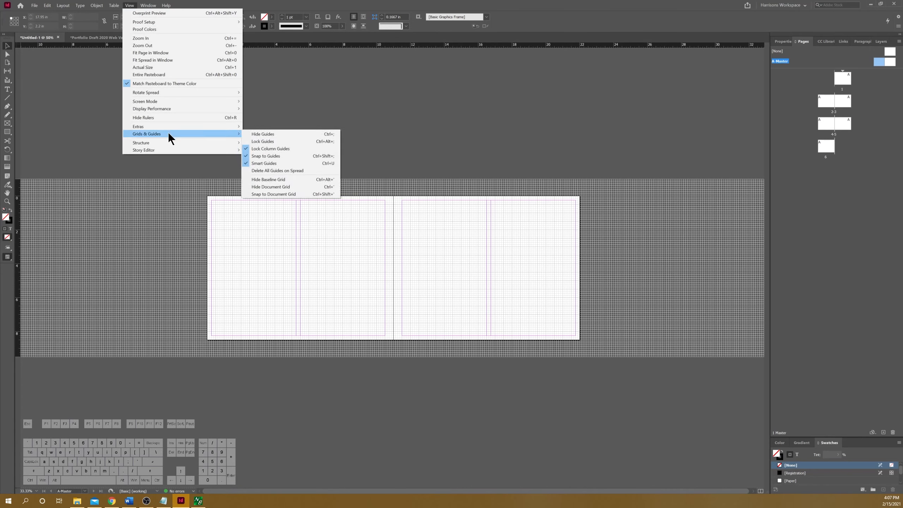
pyautogui.click(286, 186)
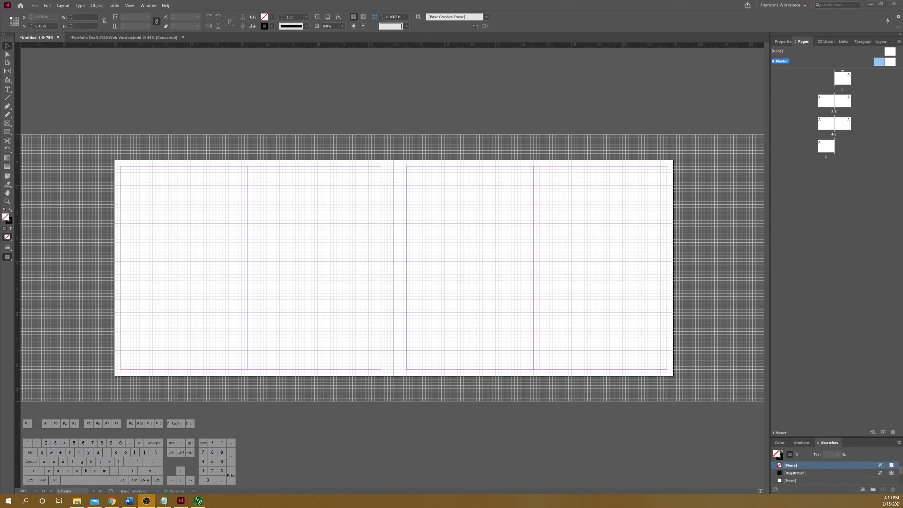
pyautogui.click(129, 5)
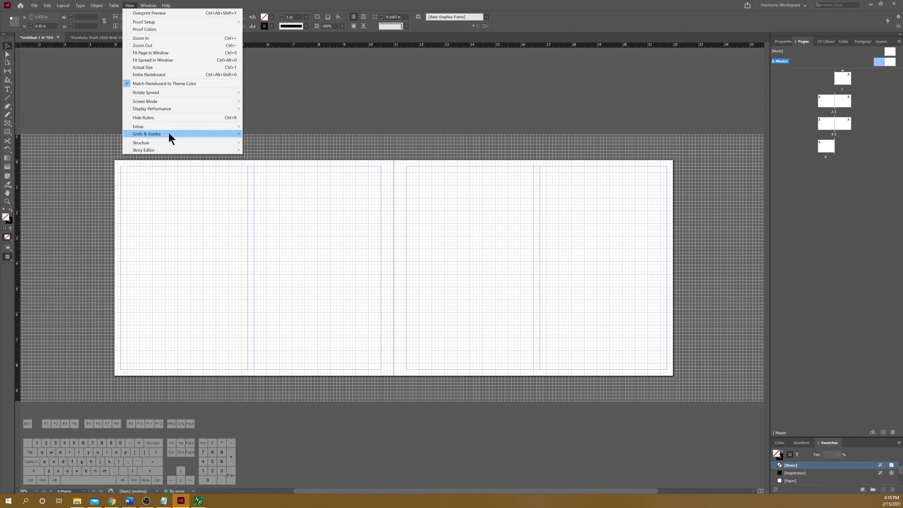
pyautogui.moveTo(175, 132)
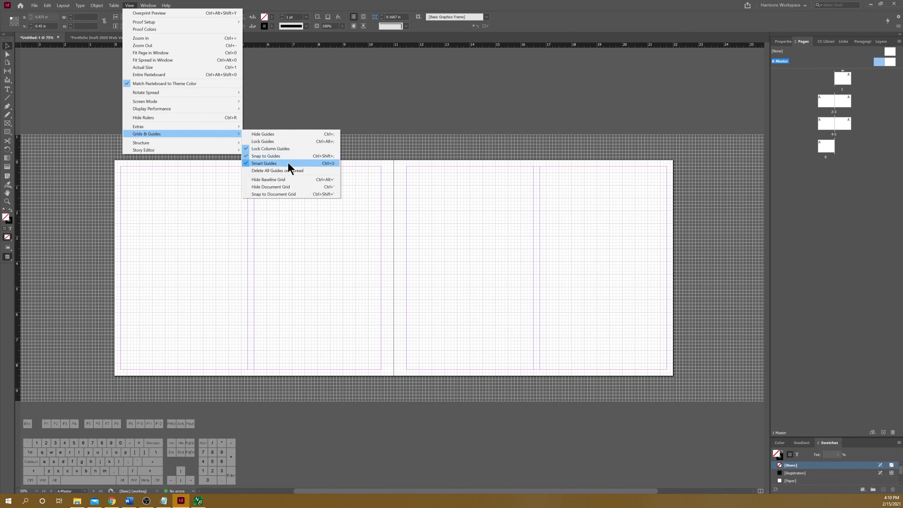
pyautogui.click(284, 188)
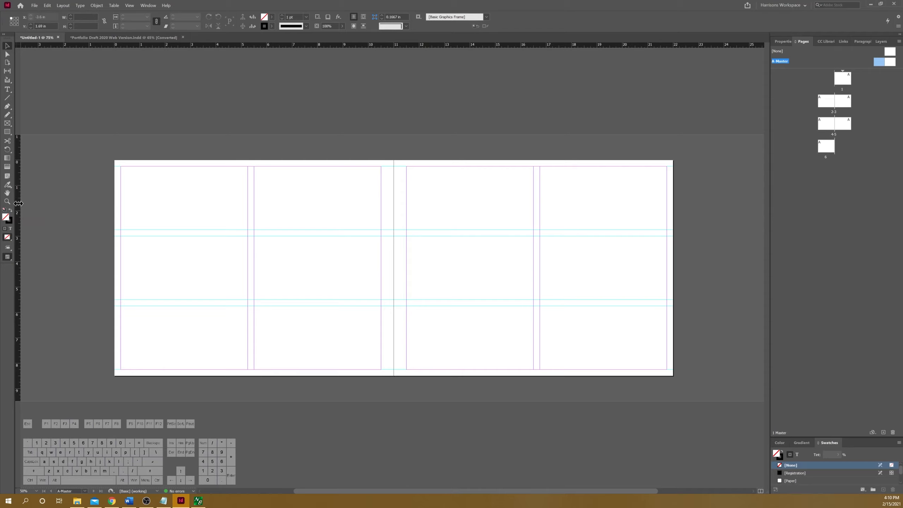
# Step: Place a vertical ruler guide at 2.75 in, through the middle of the first column on the master spread
pyautogui.moveTo(17, 203); pyautogui.dragTo(128, 213)
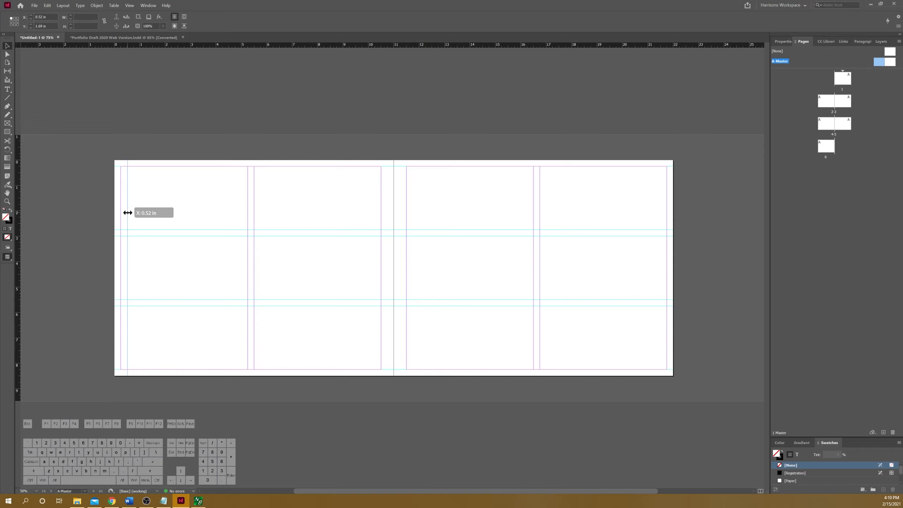
pyautogui.moveTo(128, 213); pyautogui.dragTo(129, 213)
pyautogui.moveTo(129, 213); pyautogui.dragTo(178, 212)
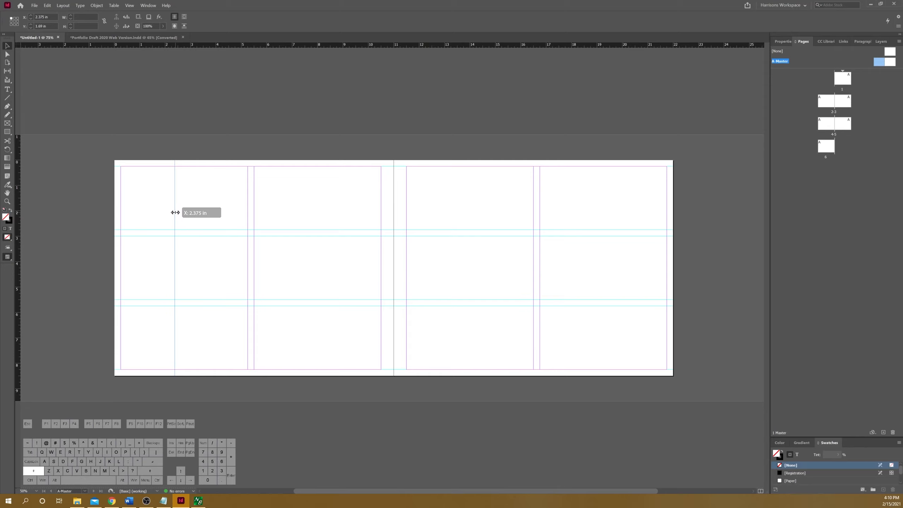
pyautogui.moveTo(175, 213)
pyautogui.mouseDown()
pyautogui.moveTo(165, 214)
pyautogui.moveTo(185, 214)
pyautogui.mouseUp()
# Step: Add vertical ruler guides through the middles of the other three columns, at about 8 in, 14 in and 19.25 in
pyautogui.moveTo(18, 215); pyautogui.dragTo(318, 248)
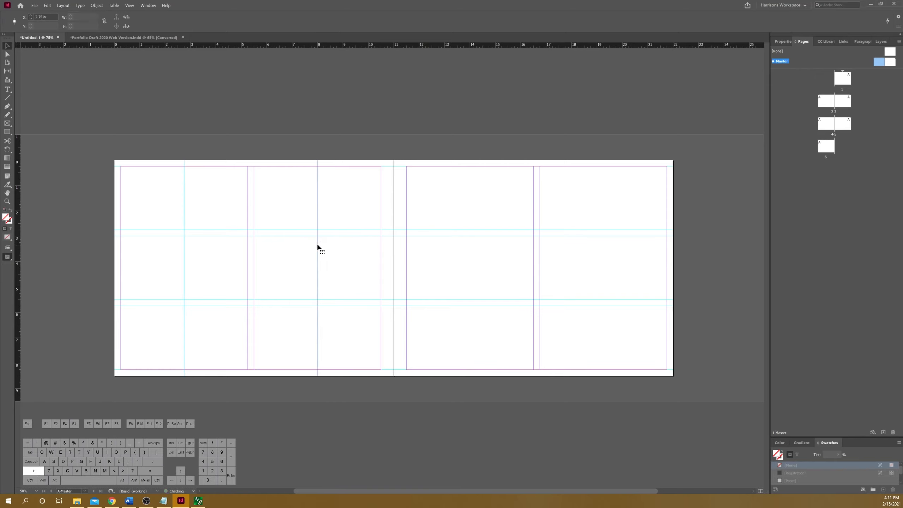
pyautogui.moveTo(17, 213); pyautogui.dragTo(469, 265)
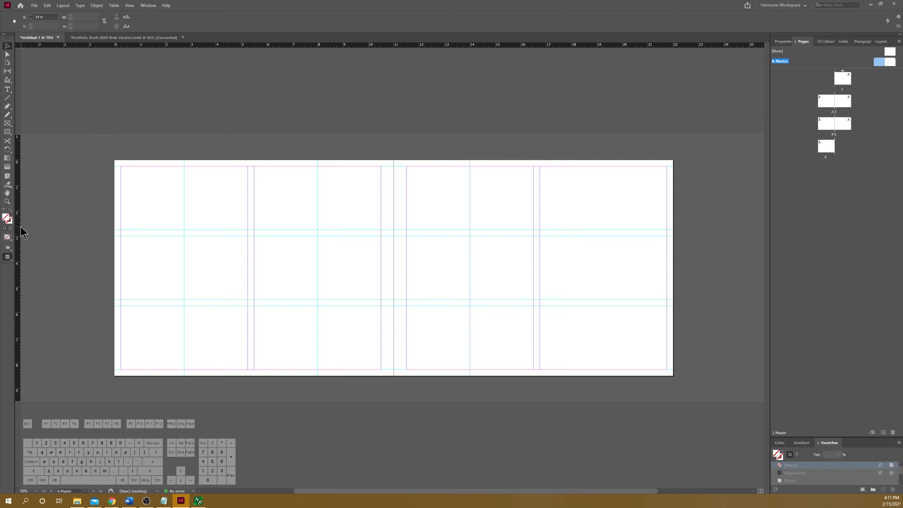
pyautogui.moveTo(18, 229); pyautogui.dragTo(605, 257)
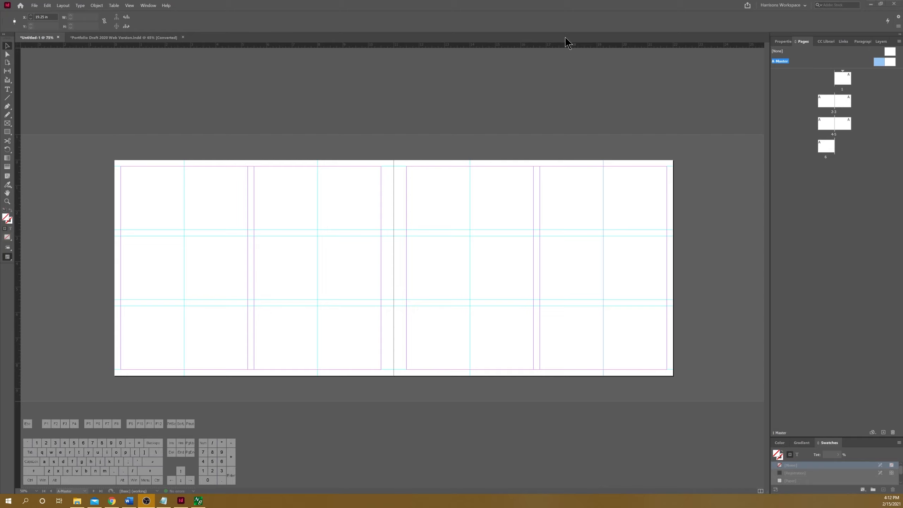
# Step: Open page 1 and examine how the master guides carry over to all document pages
pyautogui.doubleClick(841, 82)
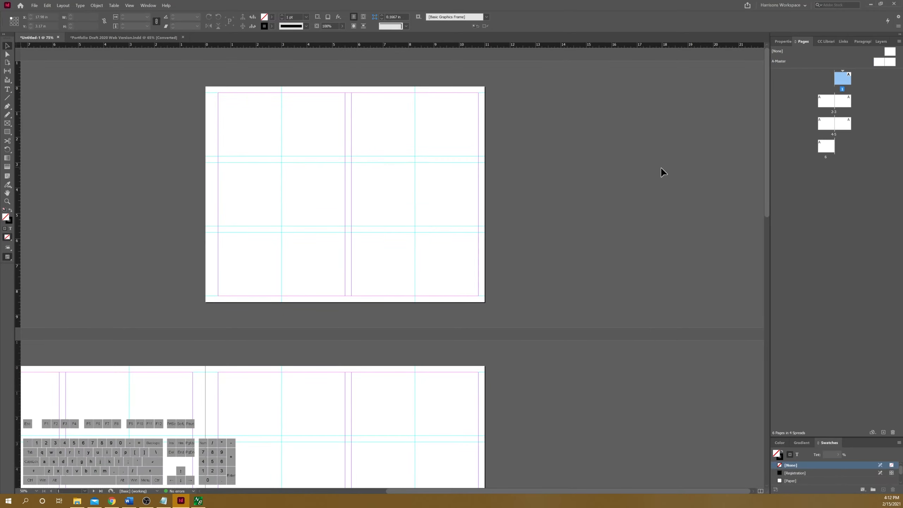
pyautogui.scroll(-1, 645, 144)
pyautogui.scroll(-2, 503, 137)
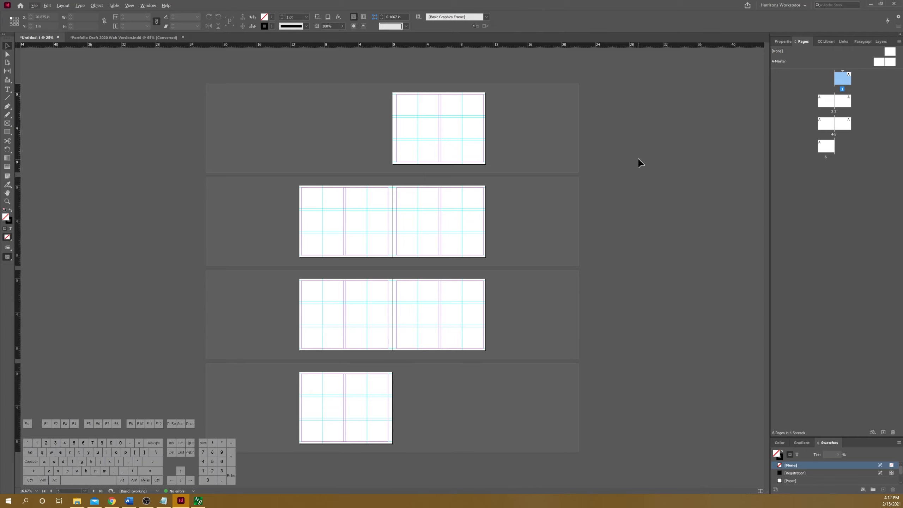
# Step: Move the A-Master guide in the right-hand page's first column to about 15.55 in and return to page 1
pyautogui.doubleClick(876, 61)
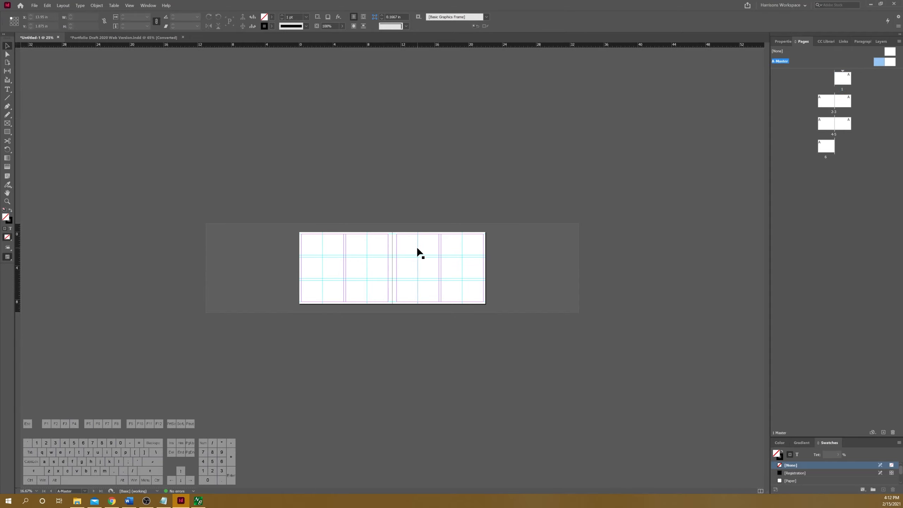
pyautogui.moveTo(417, 249); pyautogui.dragTo(432, 251)
pyautogui.doubleClick(844, 81)
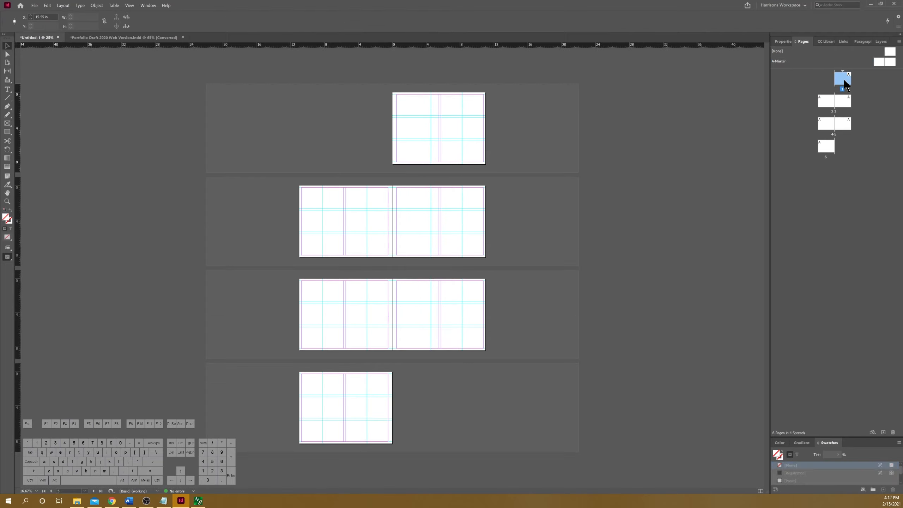